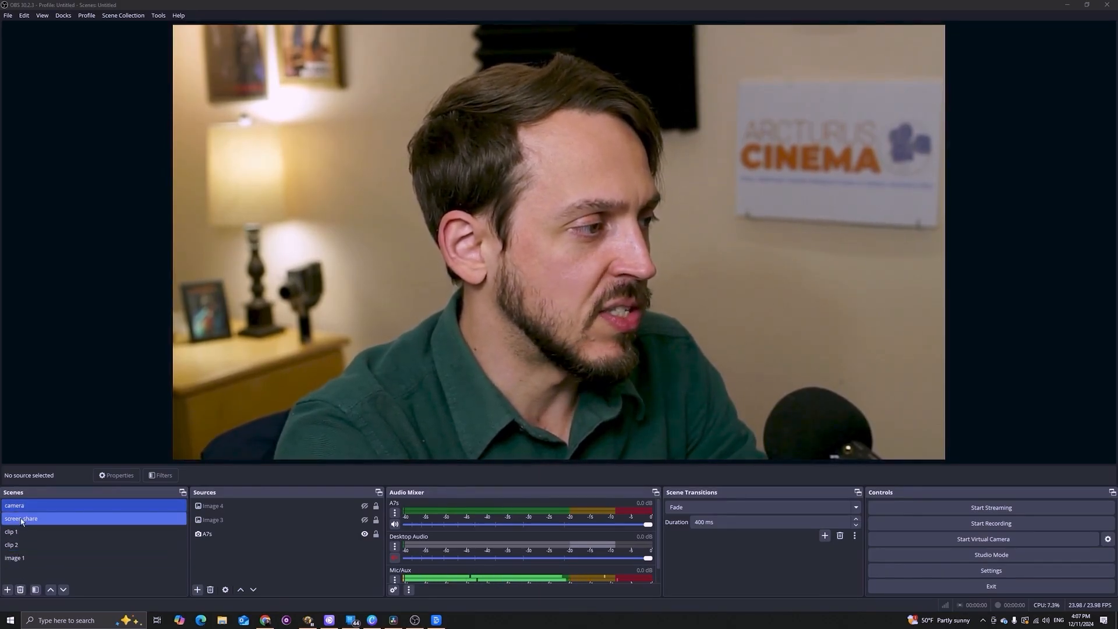
Browse the screen share, clip 1, clip 2 and image 1 scenes.
{"action": "left_click", "coordinate": [22, 519]}
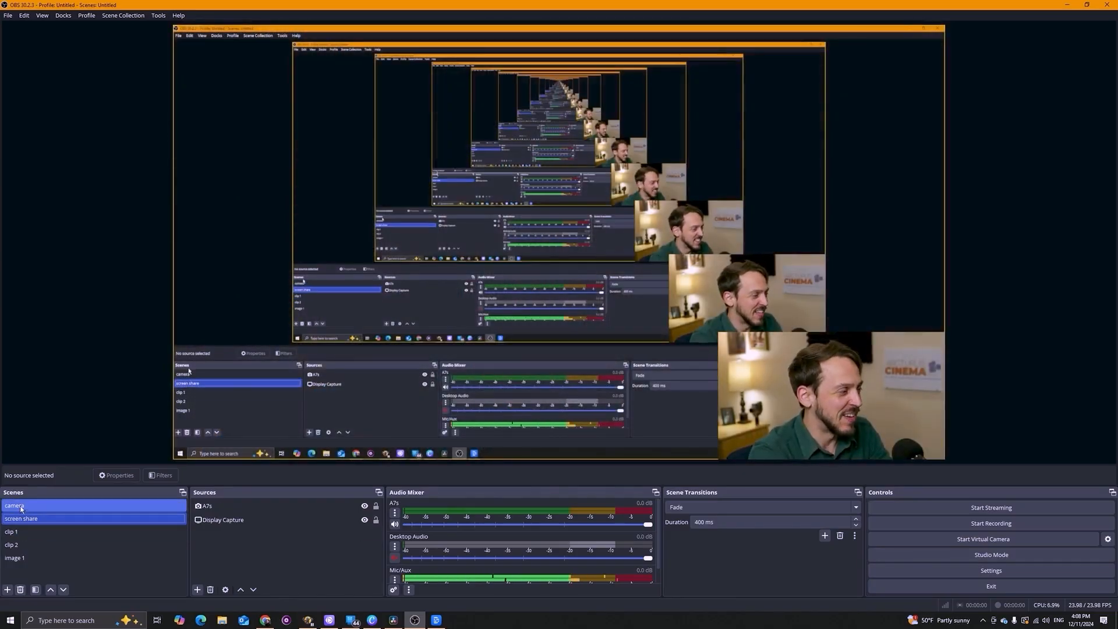
{"action": "left_click", "coordinate": [20, 537]}
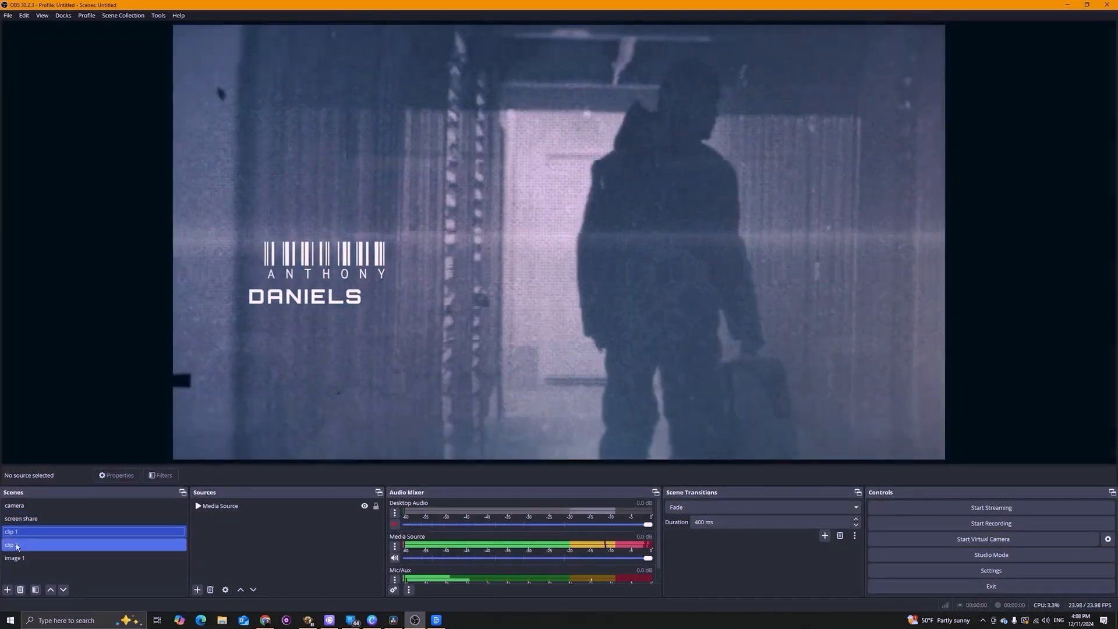
{"action": "left_click", "coordinate": [18, 546]}
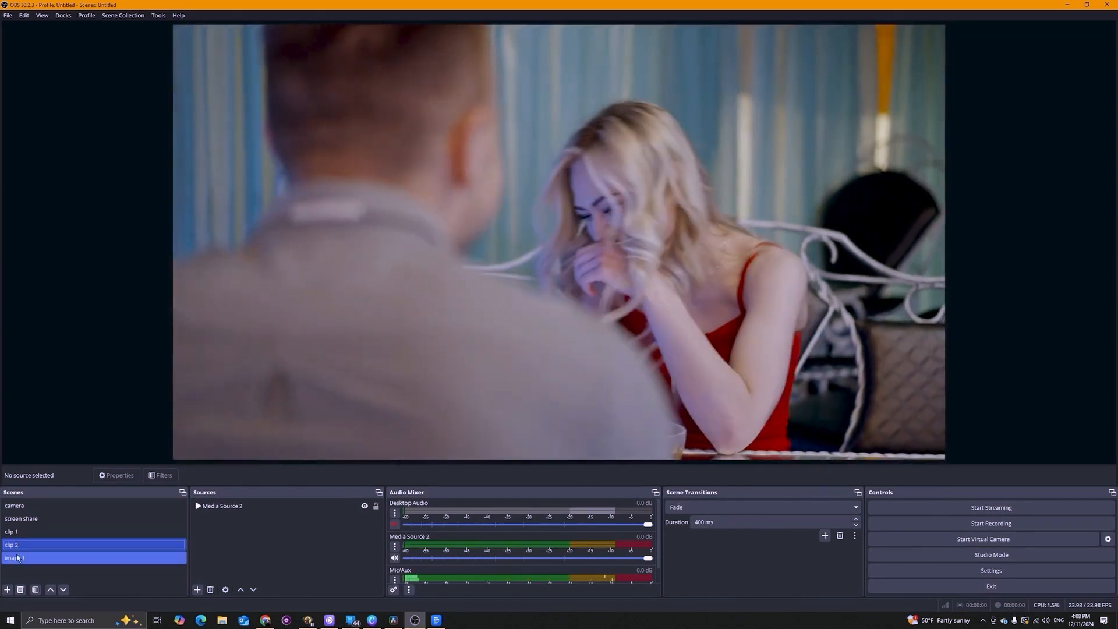
{"action": "left_click", "coordinate": [18, 558]}
Select the Image 2 source in the image 1 scene and toggle its visibility.
{"action": "left_click", "coordinate": [256, 507]}
{"action": "left_click", "coordinate": [365, 506]}
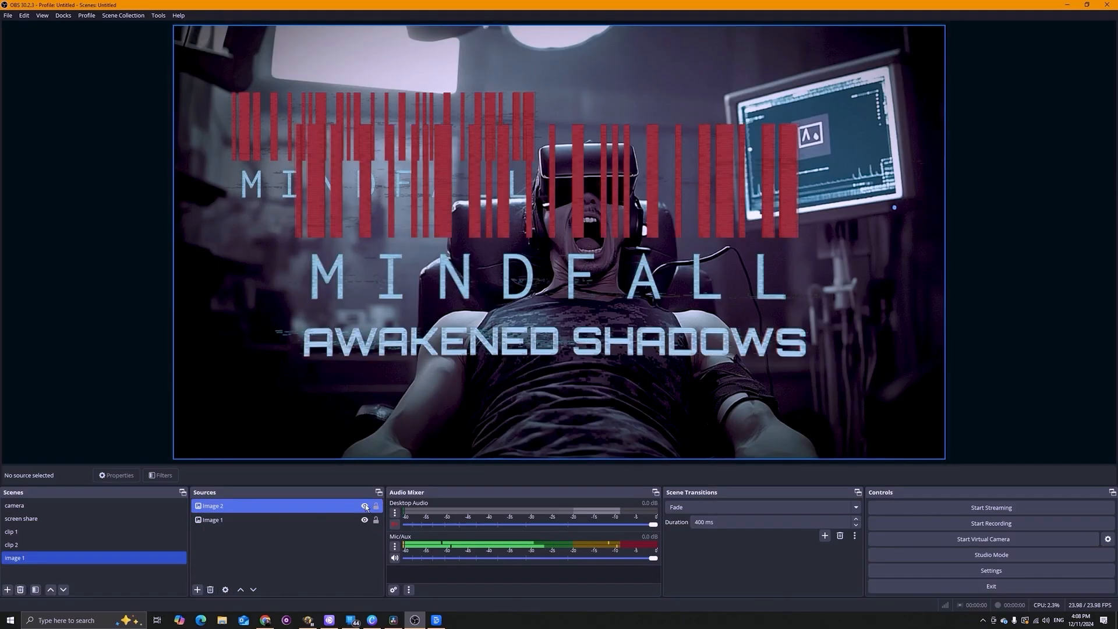
{"action": "double_click", "coordinate": [312, 506]}
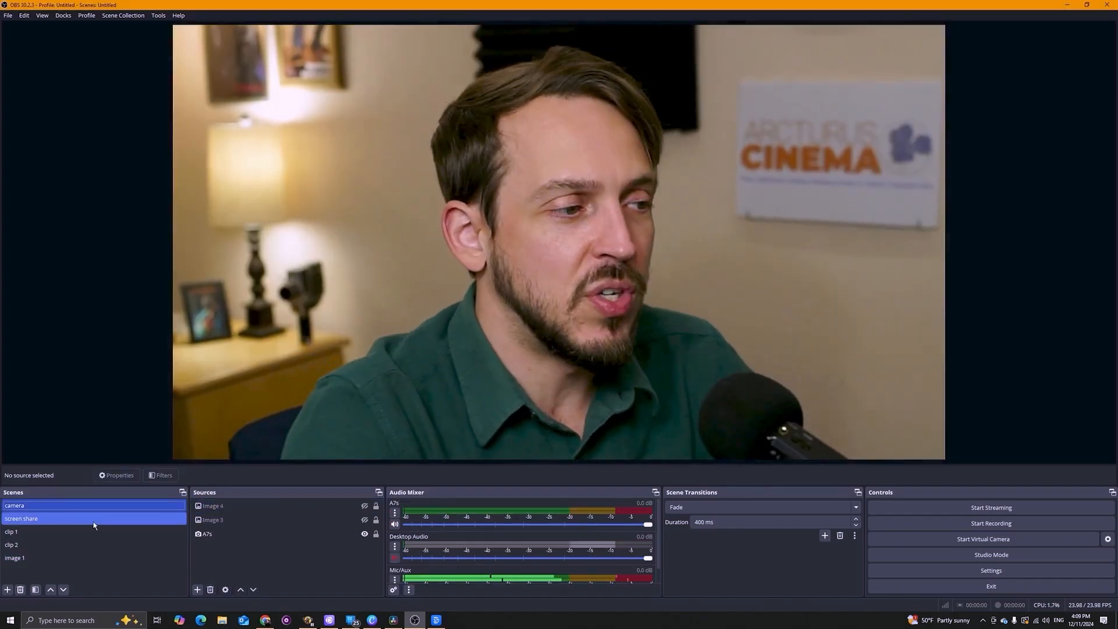
Show and hide the Image 4, Image 3 and A7s sources in the camera scene, leaving both image overlays hidden.
{"action": "left_click", "coordinate": [365, 507]}
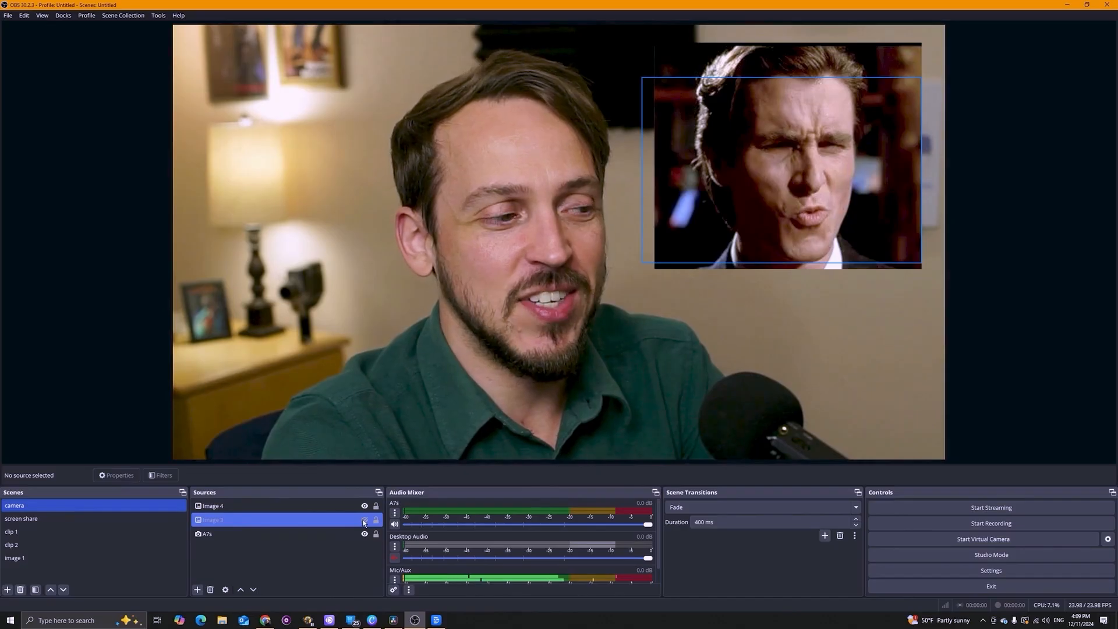
{"action": "left_click", "coordinate": [366, 507]}
{"action": "left_click", "coordinate": [365, 520]}
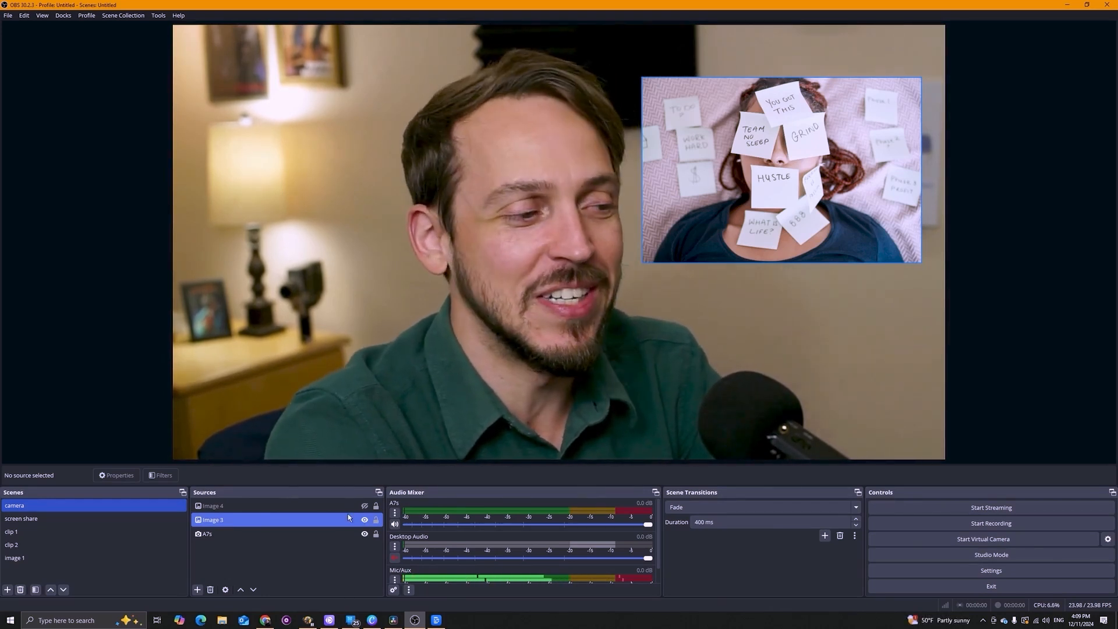
{"action": "left_click", "coordinate": [365, 520]}
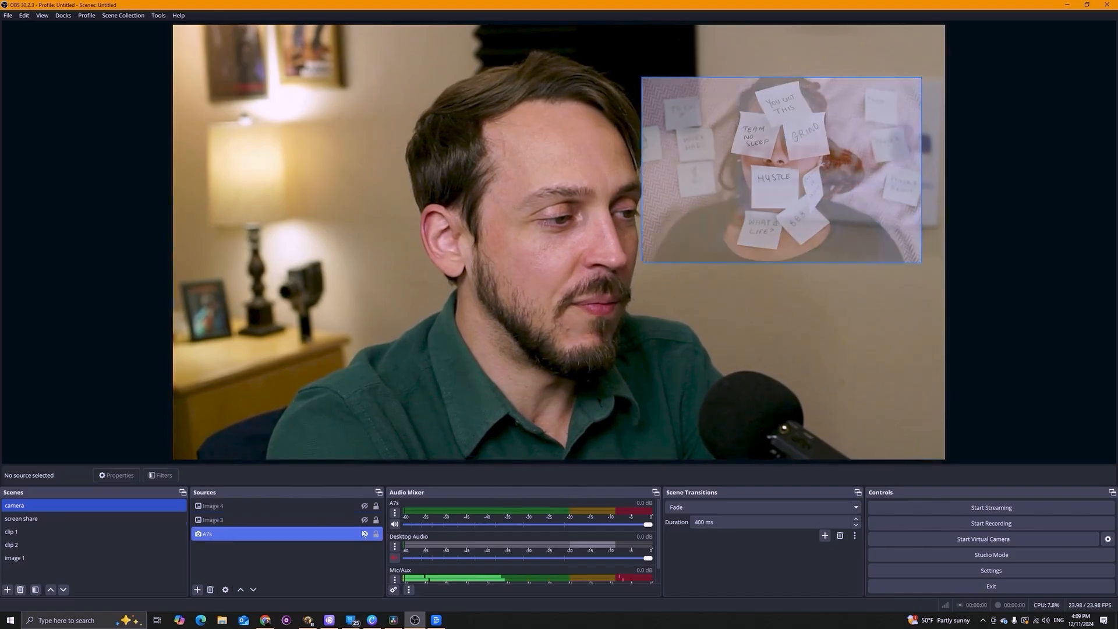
{"action": "left_click", "coordinate": [363, 533]}
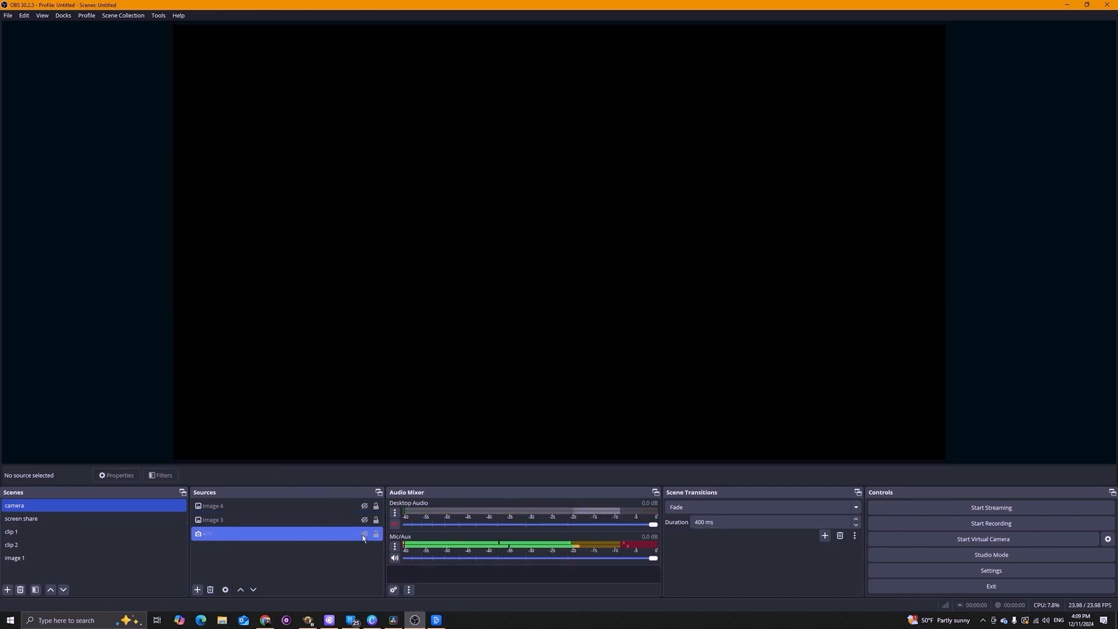
{"action": "left_click", "coordinate": [364, 534]}
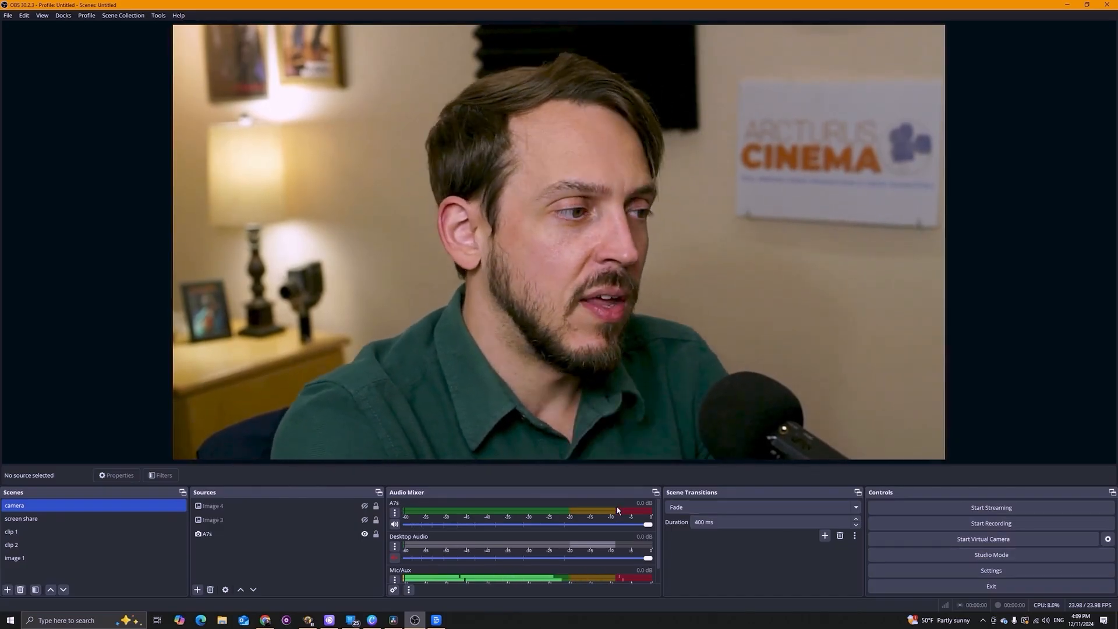
{"action": "left_click", "coordinate": [339, 510]}
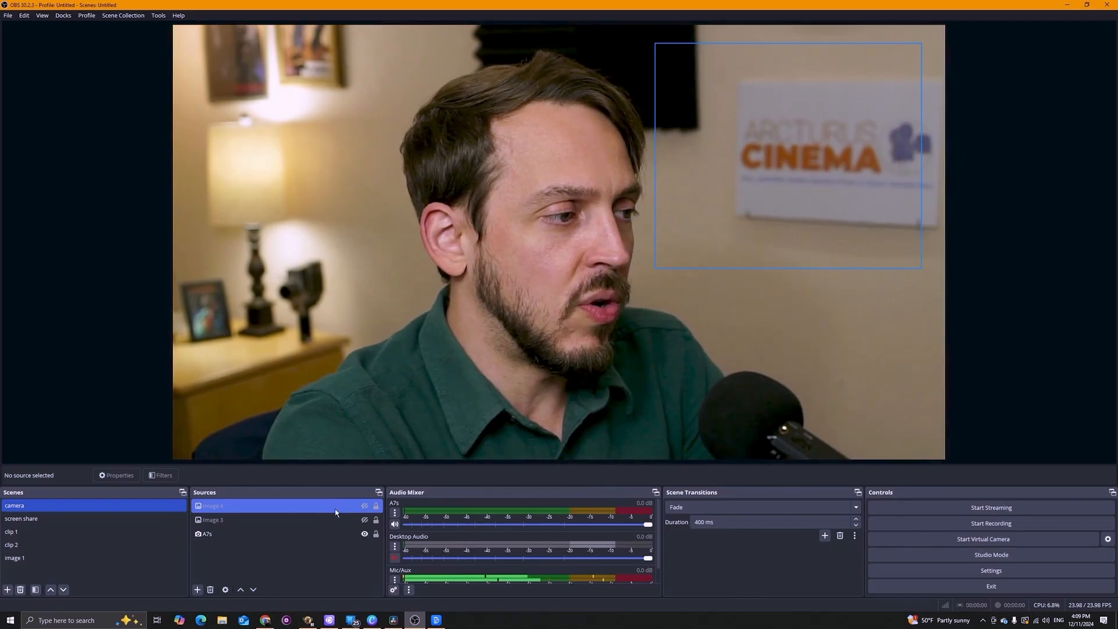
{"action": "left_click", "coordinate": [365, 509]}
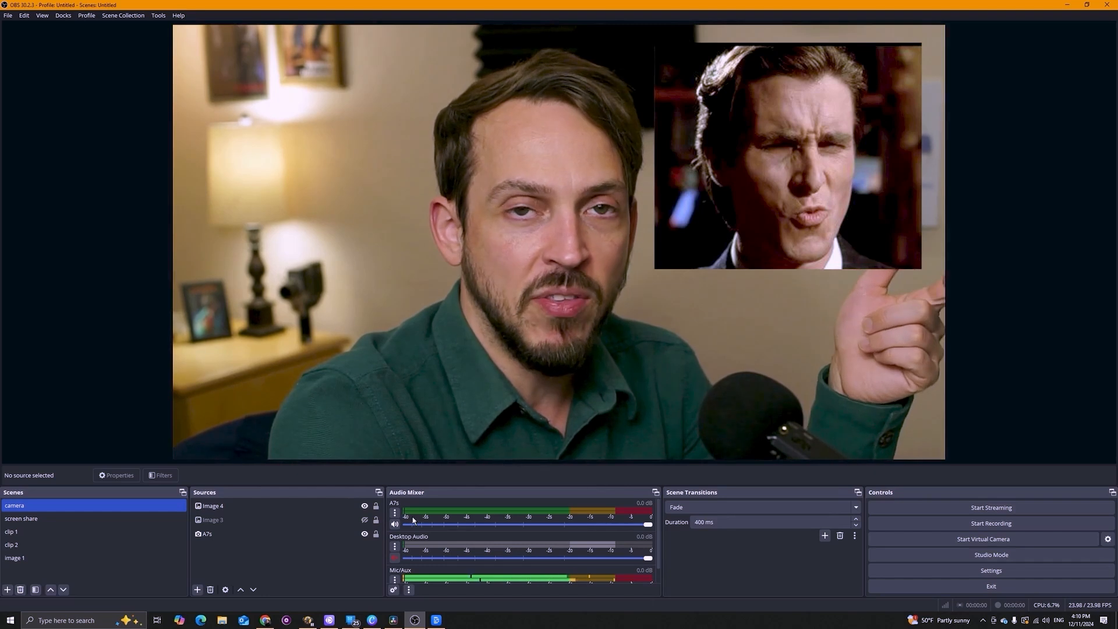
{"action": "left_click", "coordinate": [356, 506]}
{"action": "left_click", "coordinate": [365, 505]}
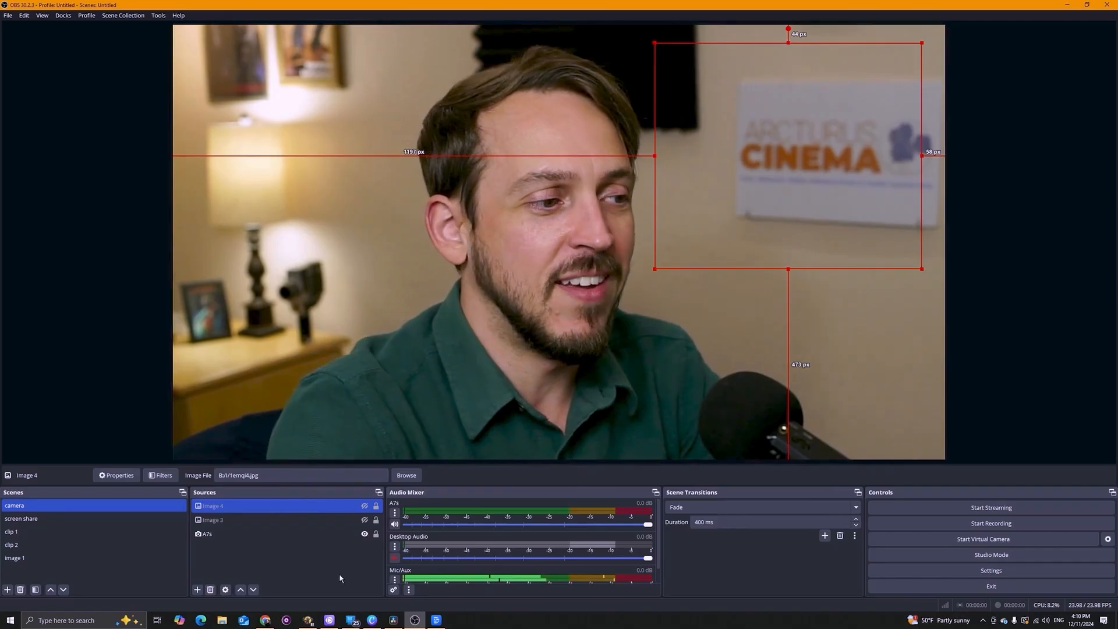
{"action": "left_click", "coordinate": [341, 578]}
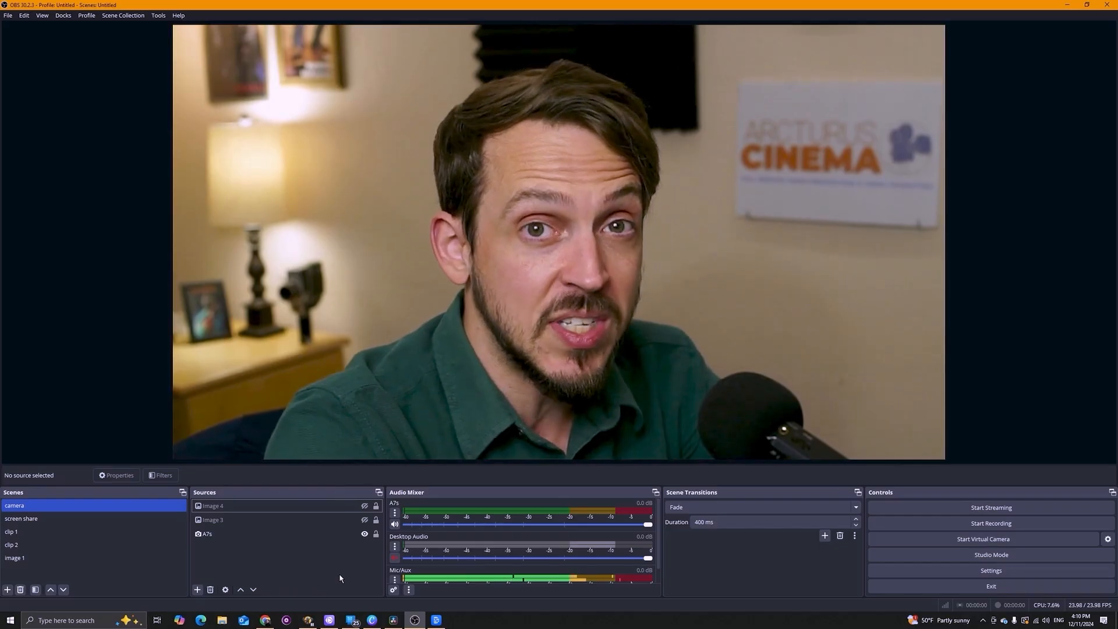
Enable Studio Mode and load the screen share, clip 1, camera and clip 2 scenes into the preview.
{"action": "left_click", "coordinate": [1015, 554]}
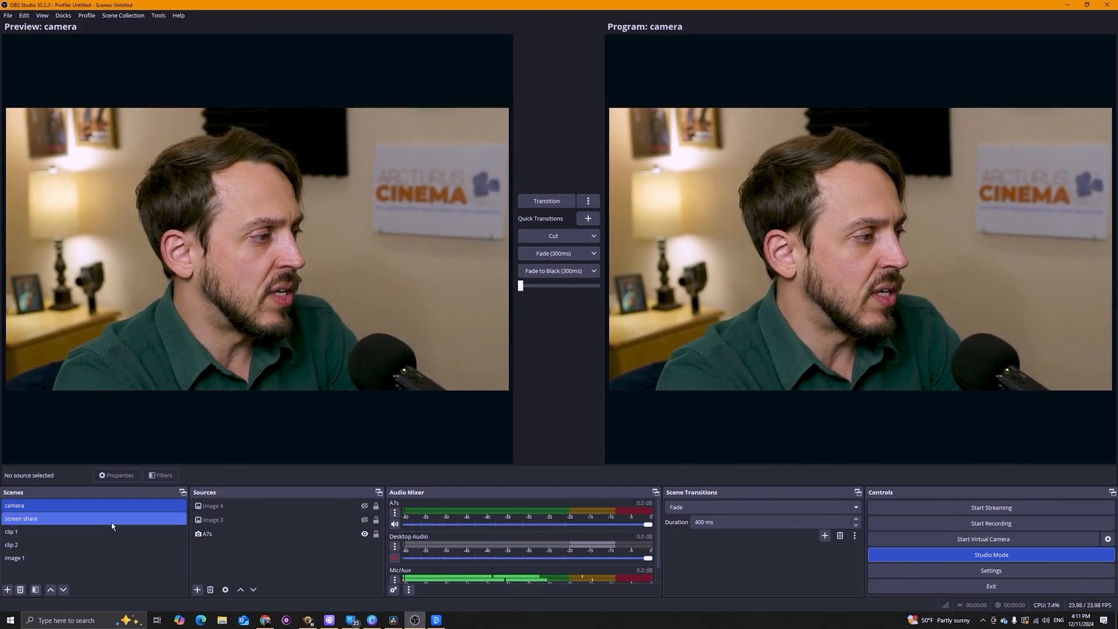
{"action": "left_click", "coordinate": [141, 520]}
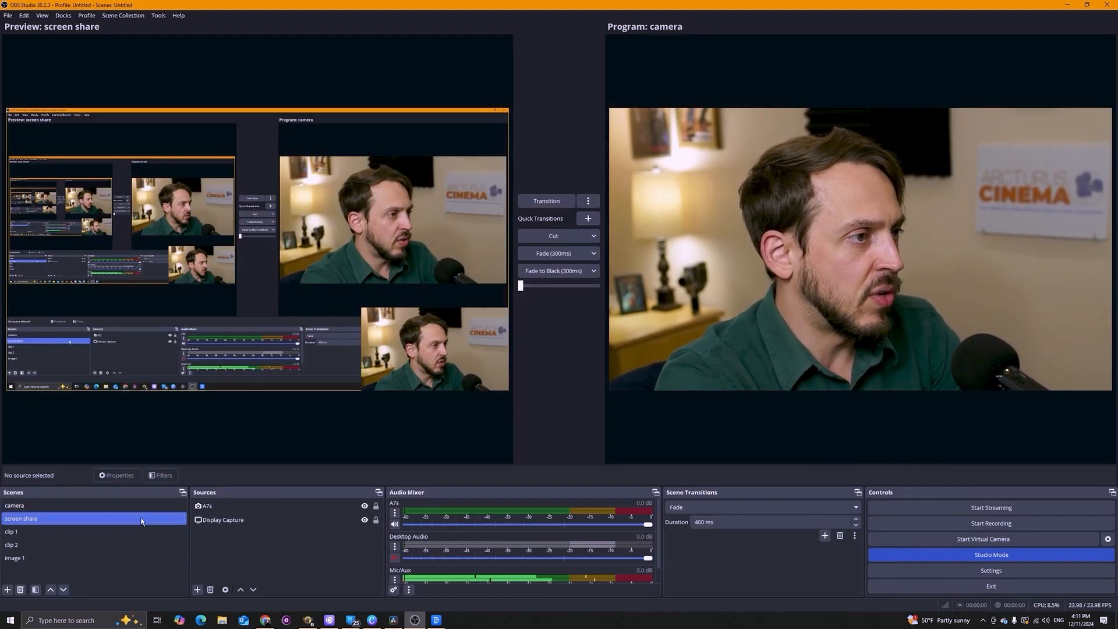
{"action": "left_click", "coordinate": [137, 533]}
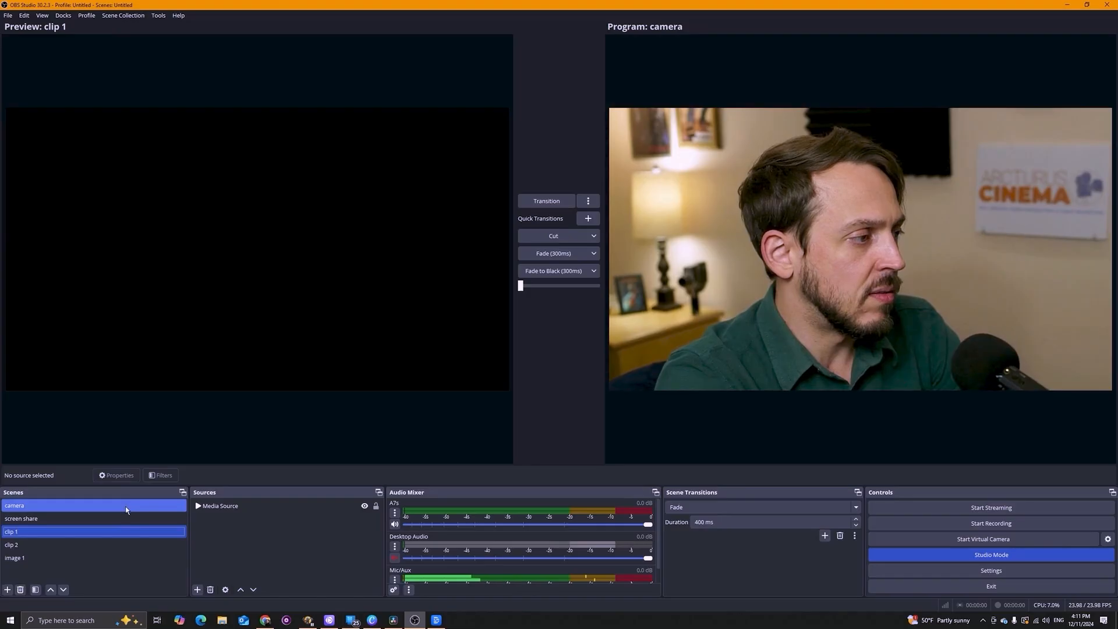
{"action": "left_click", "coordinate": [124, 506]}
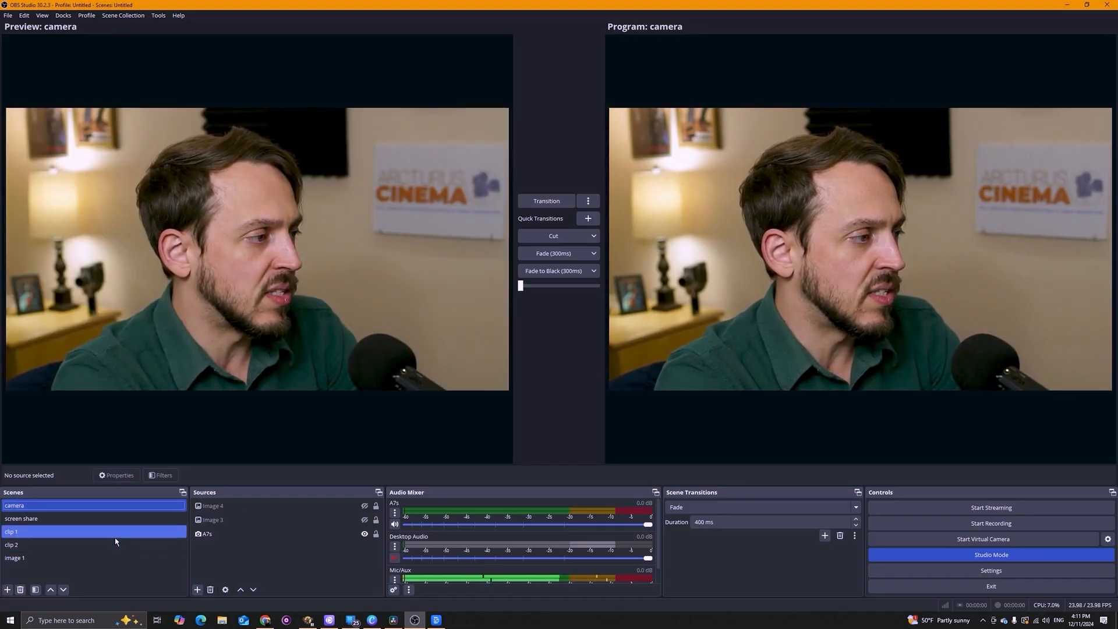
{"action": "left_click", "coordinate": [115, 534]}
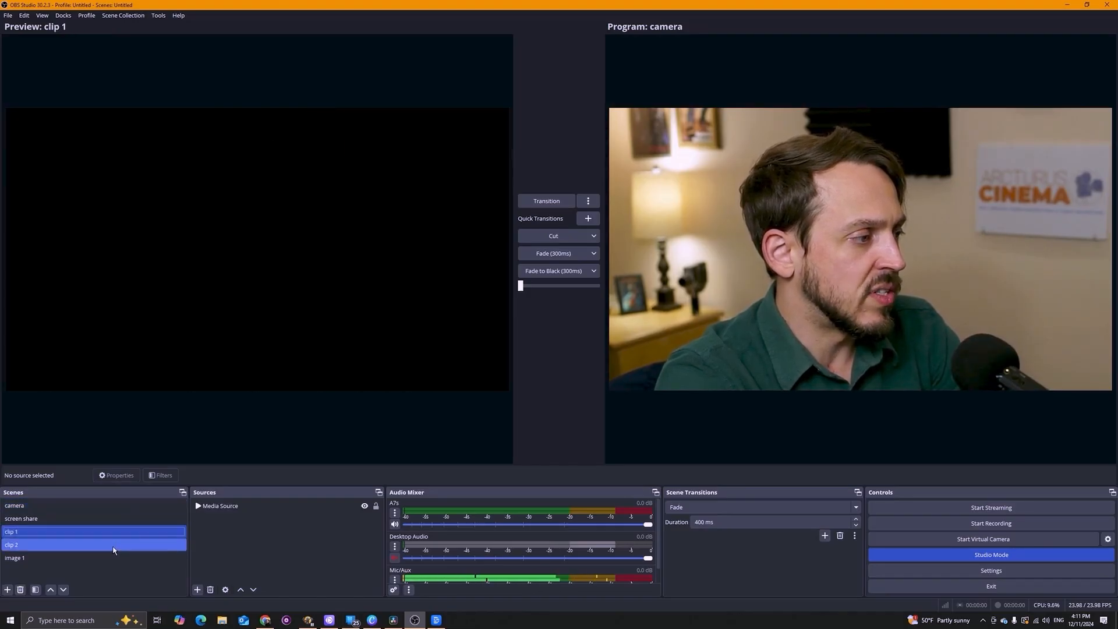
{"action": "left_click", "coordinate": [113, 547]}
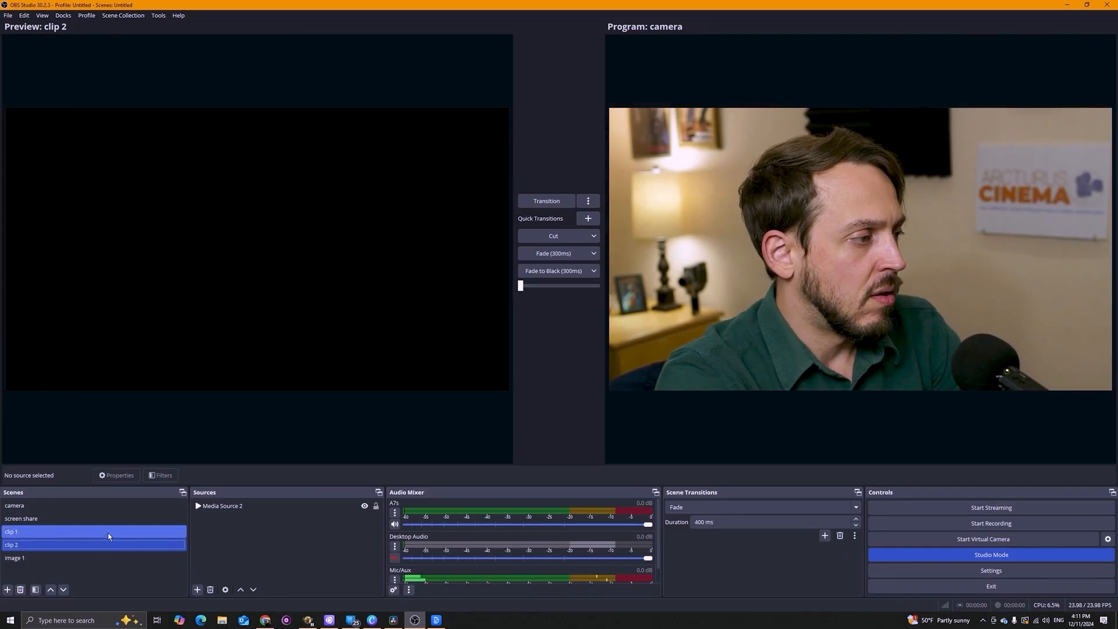
{"action": "left_click", "coordinate": [107, 533]}
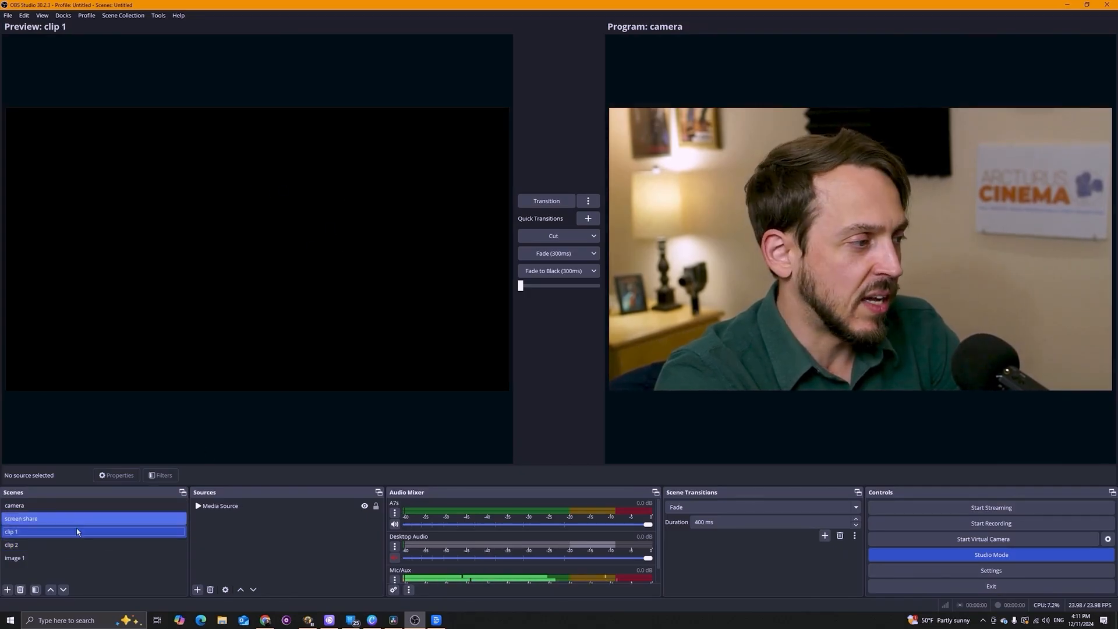
{"action": "left_click", "coordinate": [68, 546]}
Select Media Source 2 in the clip 2 scene and play then pause it in the preview.
{"action": "left_click", "coordinate": [232, 508]}
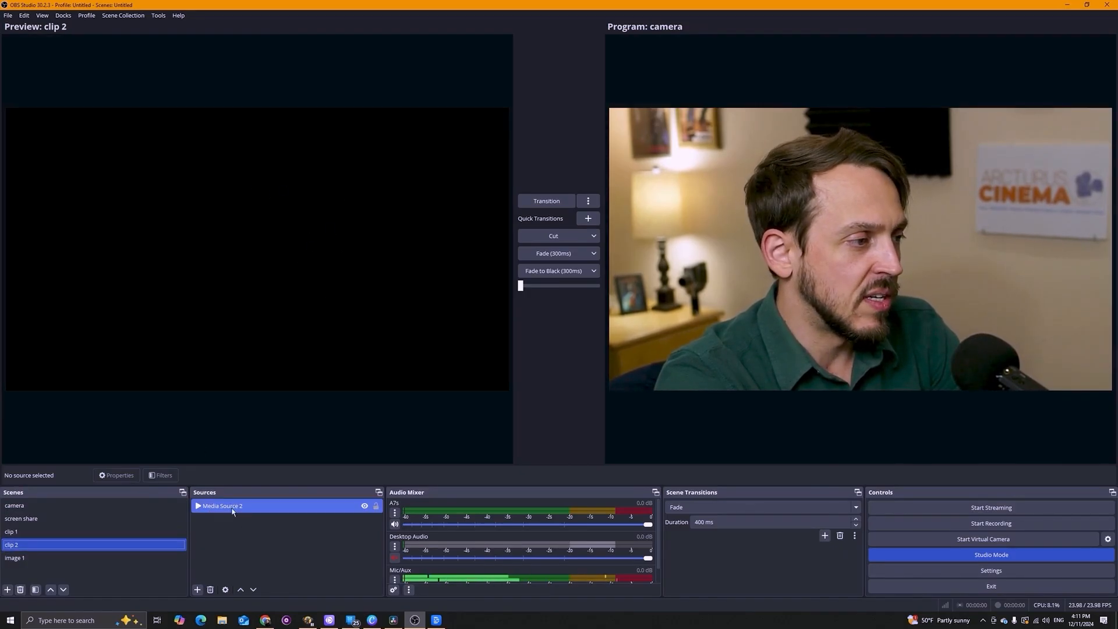
{"action": "left_click", "coordinate": [197, 508]}
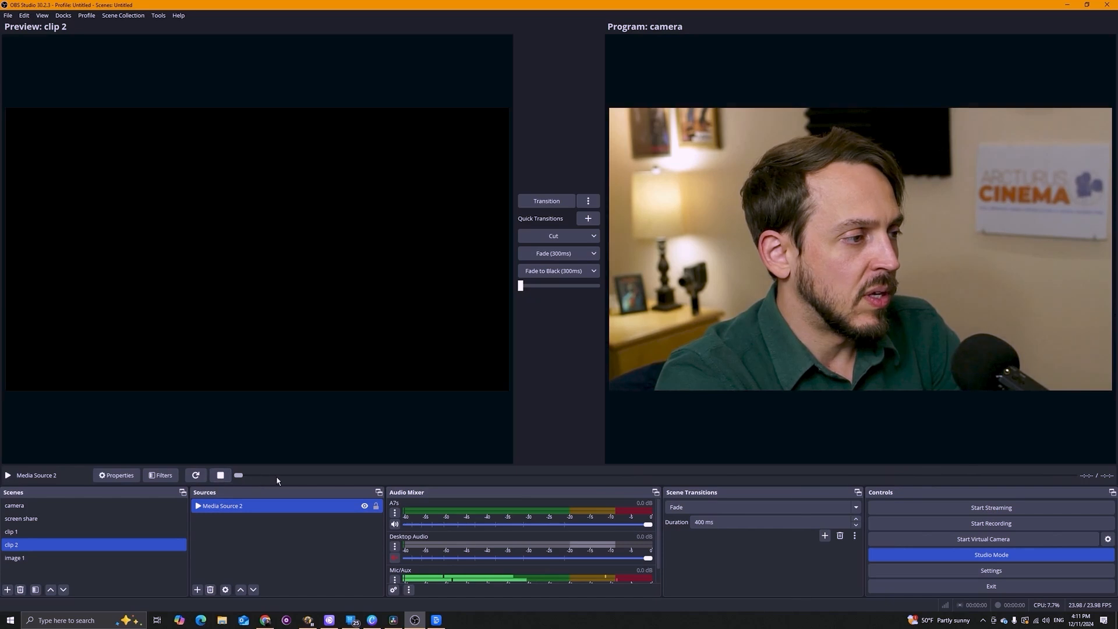
{"action": "left_click", "coordinate": [197, 476]}
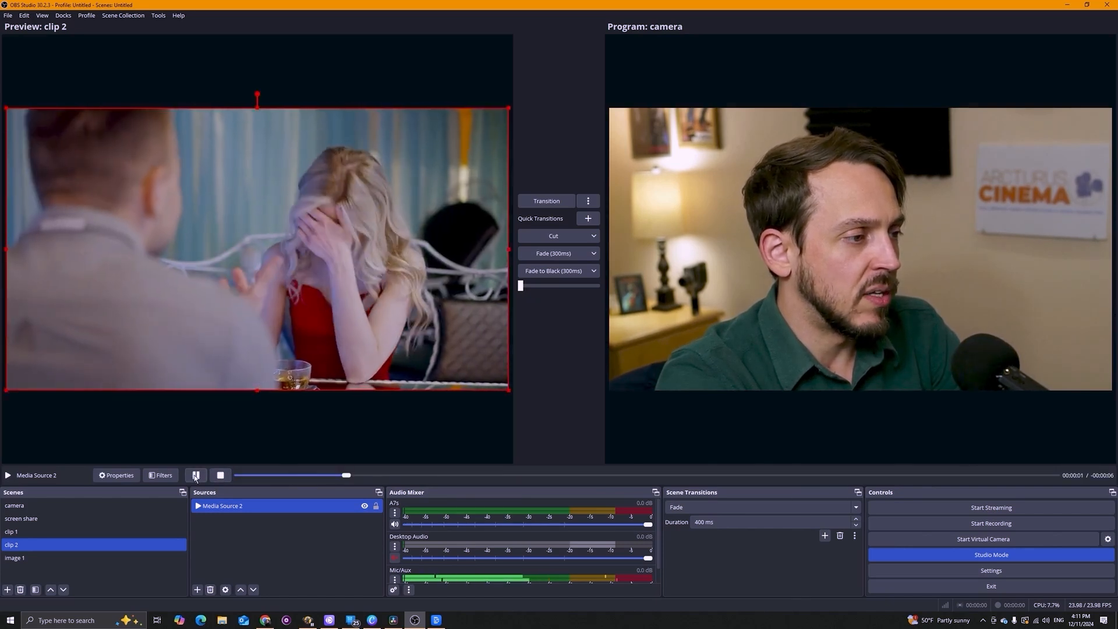
{"action": "left_click", "coordinate": [196, 476]}
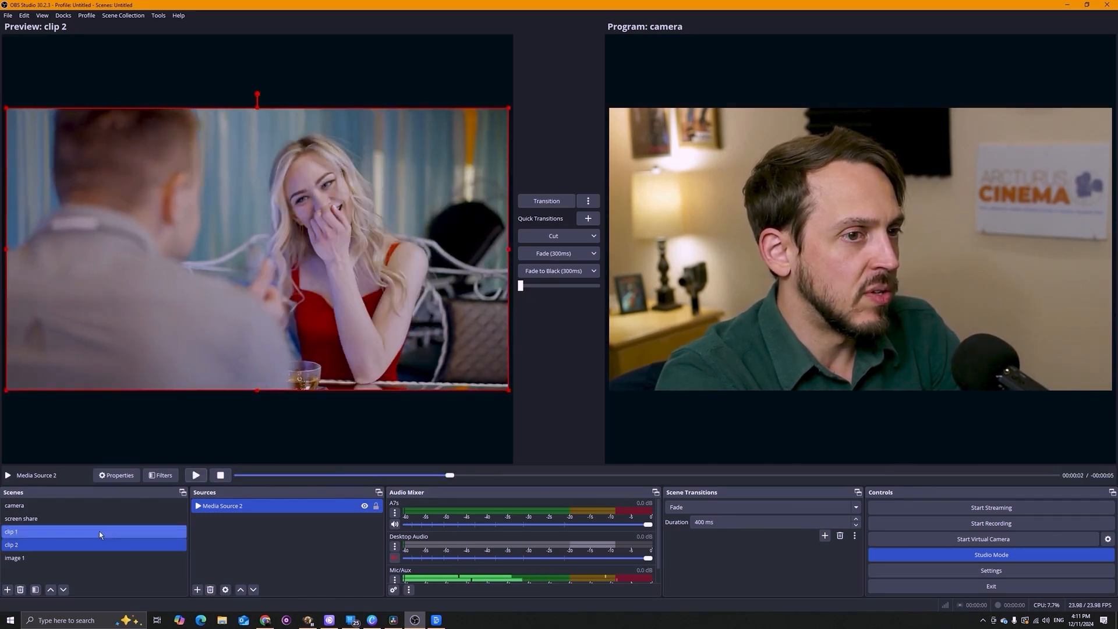
Switch the preview to the image 1 scene and show and hide its Image 2 and Image 1 sources.
{"action": "left_click", "coordinate": [15, 559]}
{"action": "left_click", "coordinate": [365, 507]}
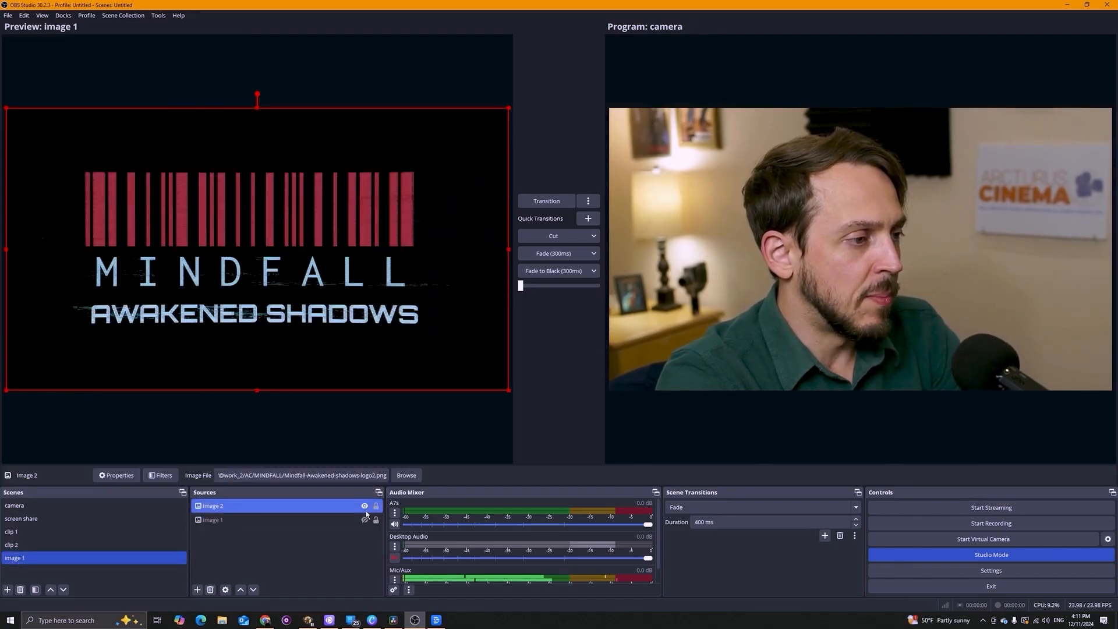
{"action": "left_click", "coordinate": [365, 519]}
{"action": "left_click", "coordinate": [364, 507]}
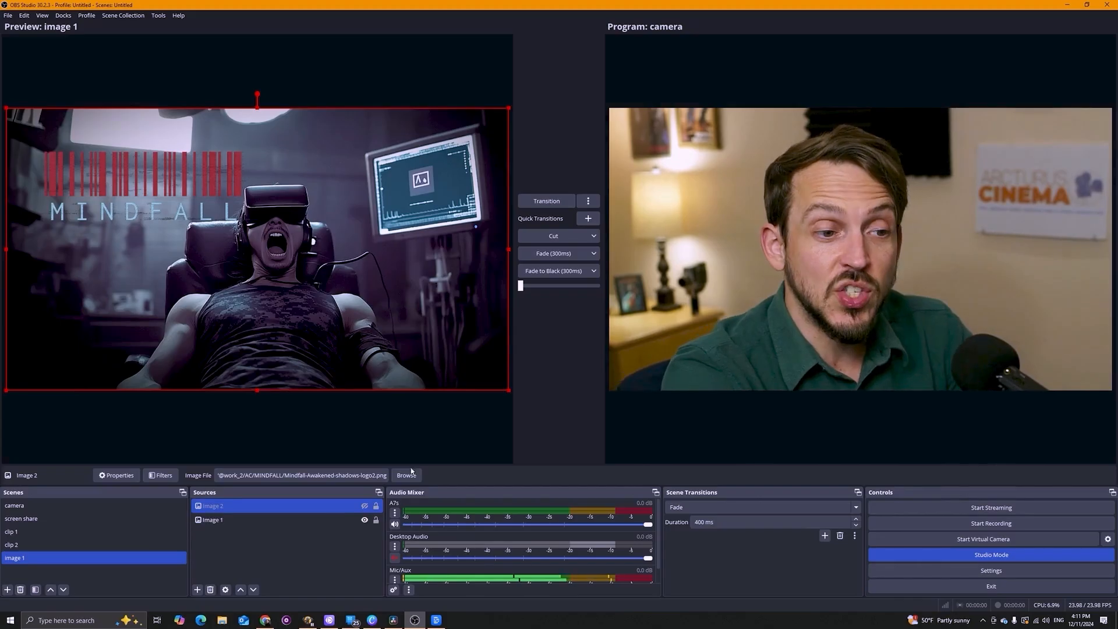
Open the Settings hotkeys page and review the shortcuts assigned to recording, transitions, scenes and sources.
{"action": "left_click", "coordinate": [992, 572]}
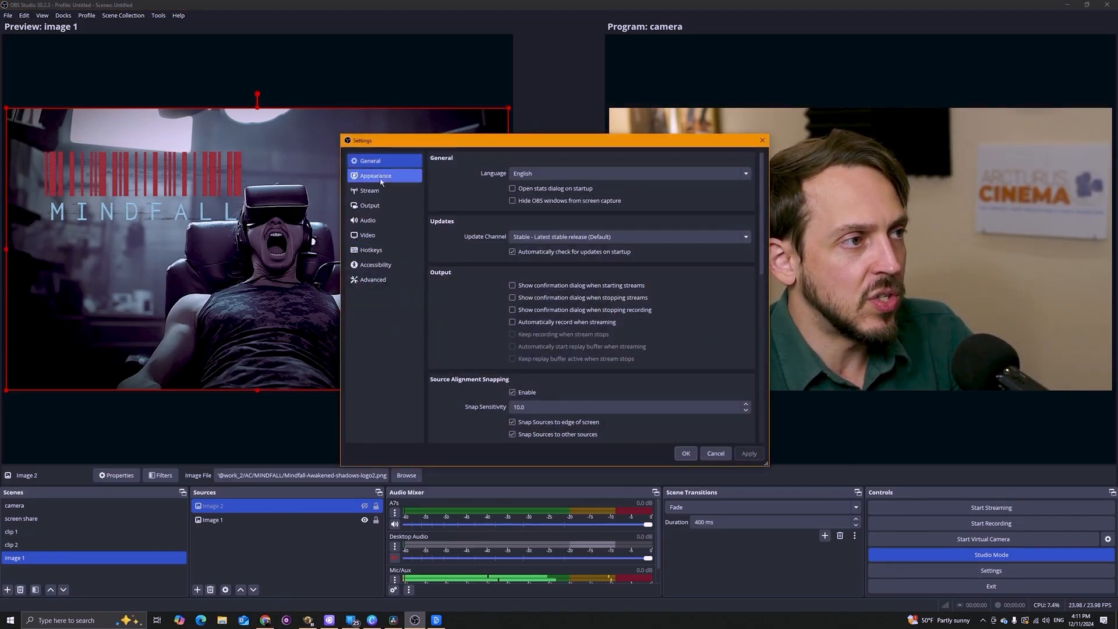
{"action": "left_click", "coordinate": [371, 250]}
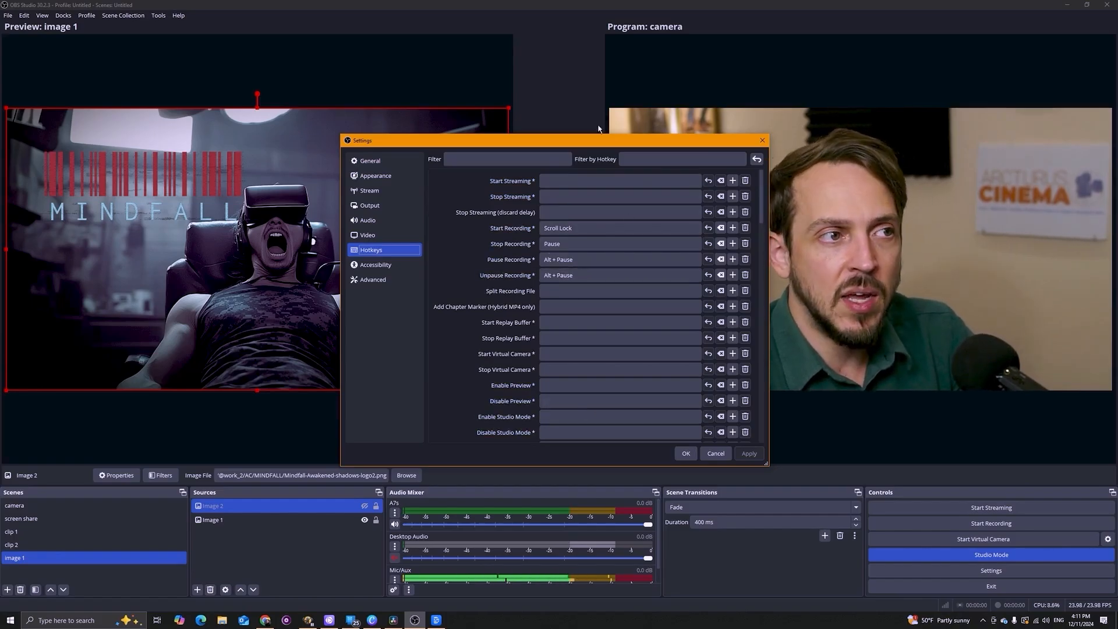
{"action": "left_click_drag", "start_coordinate": [597, 143], "coordinate": [505, 131]}
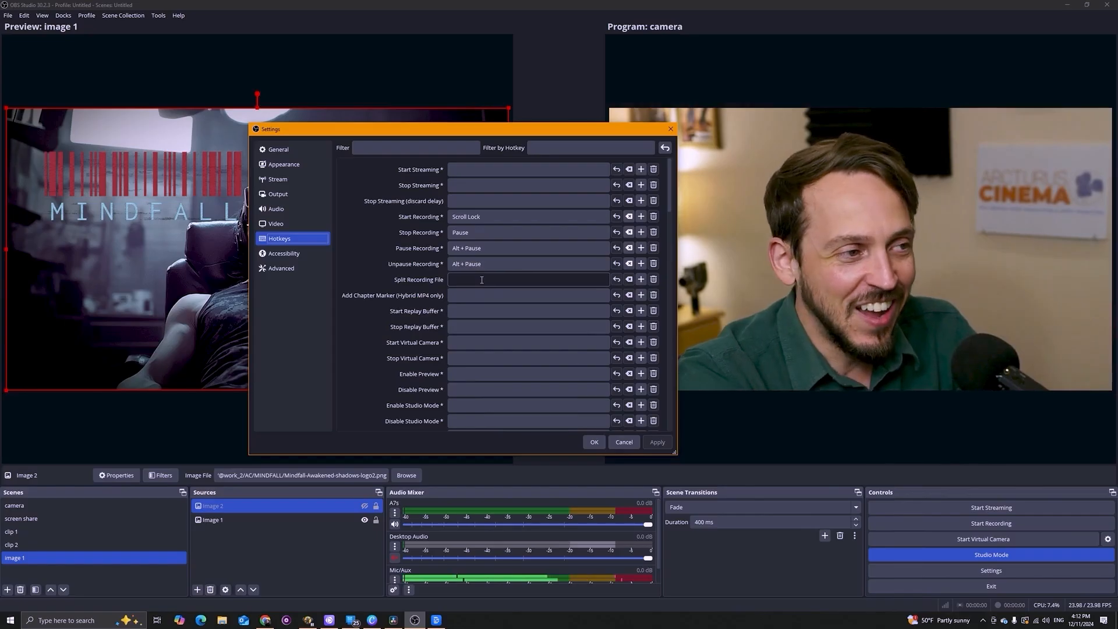
{"action": "scroll", "coordinate": [478, 279], "scroll_direction": "down", "scroll_amount": 2}
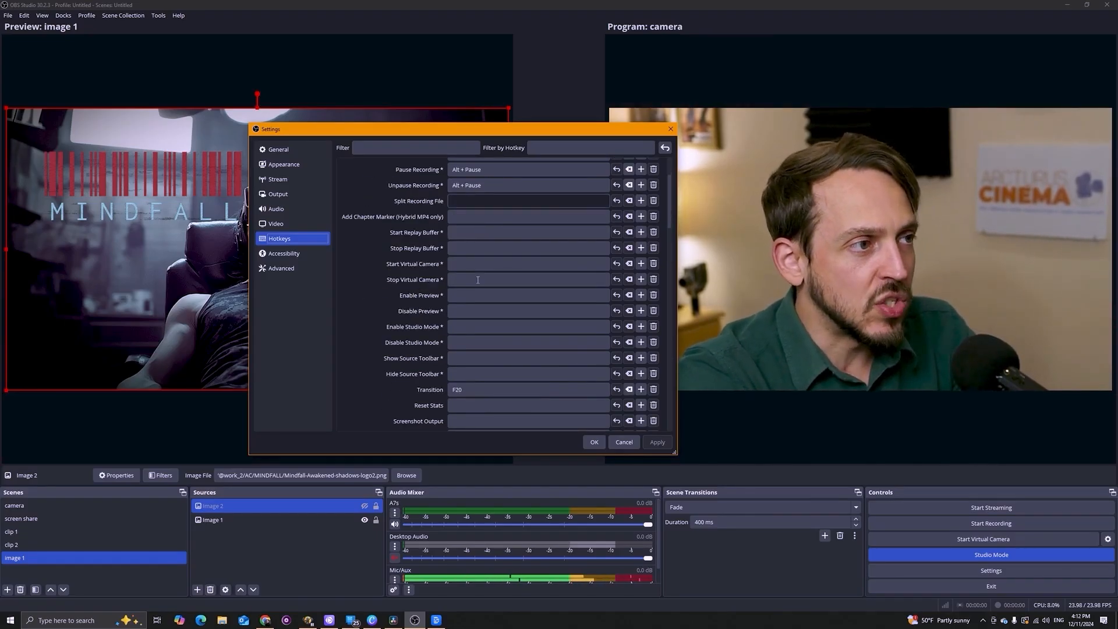
{"action": "scroll", "coordinate": [478, 280], "scroll_direction": "down", "scroll_amount": 2}
{"action": "scroll", "coordinate": [477, 280], "scroll_direction": "up", "scroll_amount": 4}
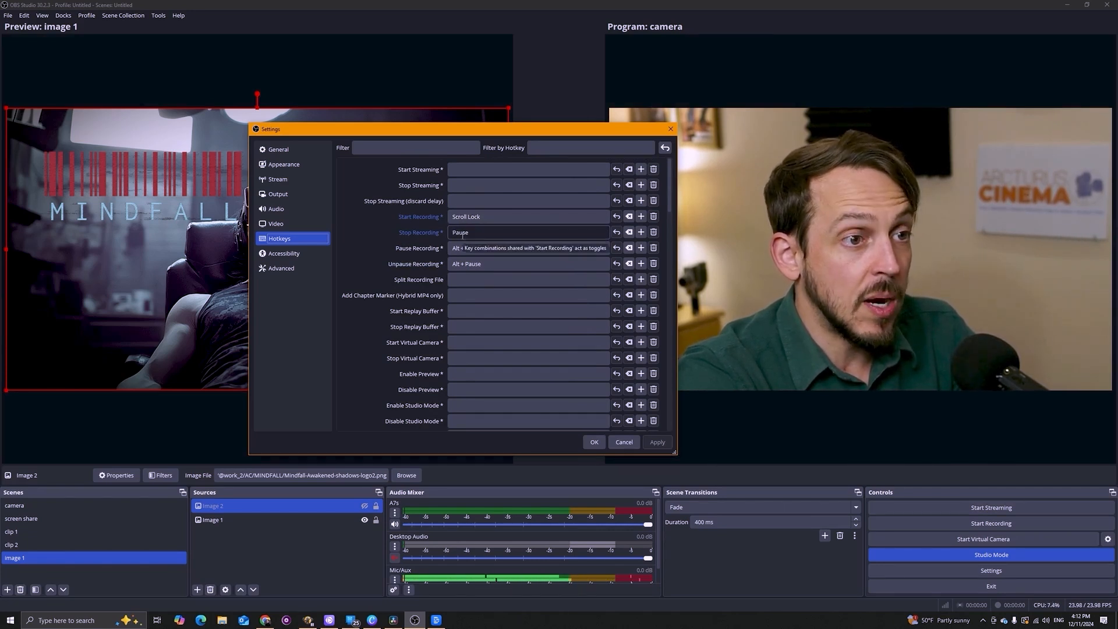
{"action": "scroll", "coordinate": [443, 278], "scroll_direction": "down", "scroll_amount": 5}
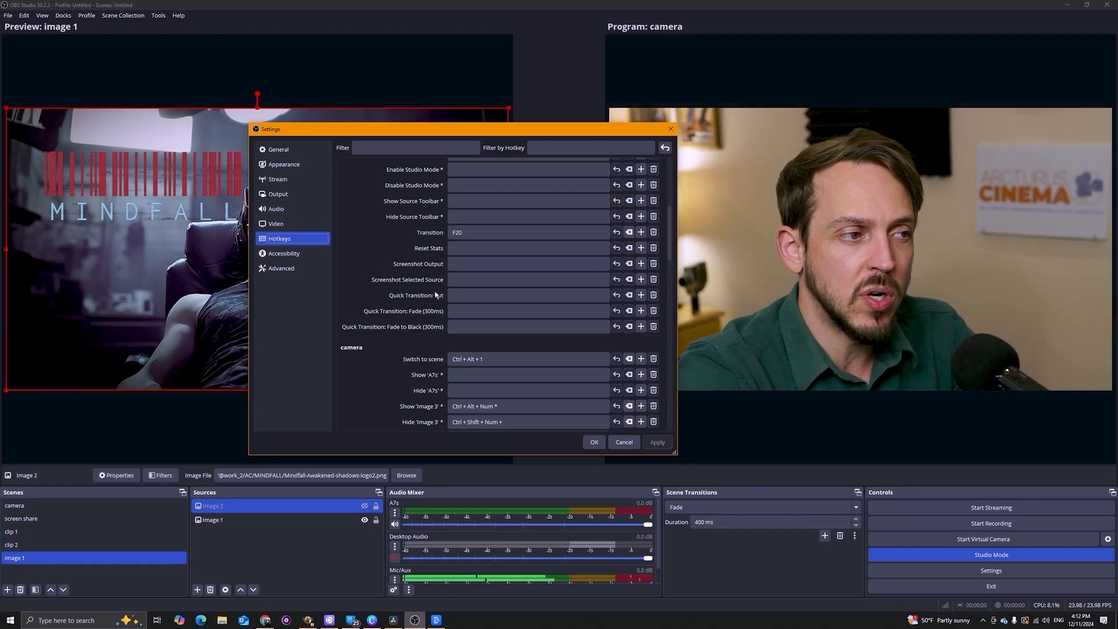
{"action": "scroll", "coordinate": [454, 265], "scroll_direction": "down", "scroll_amount": 3}
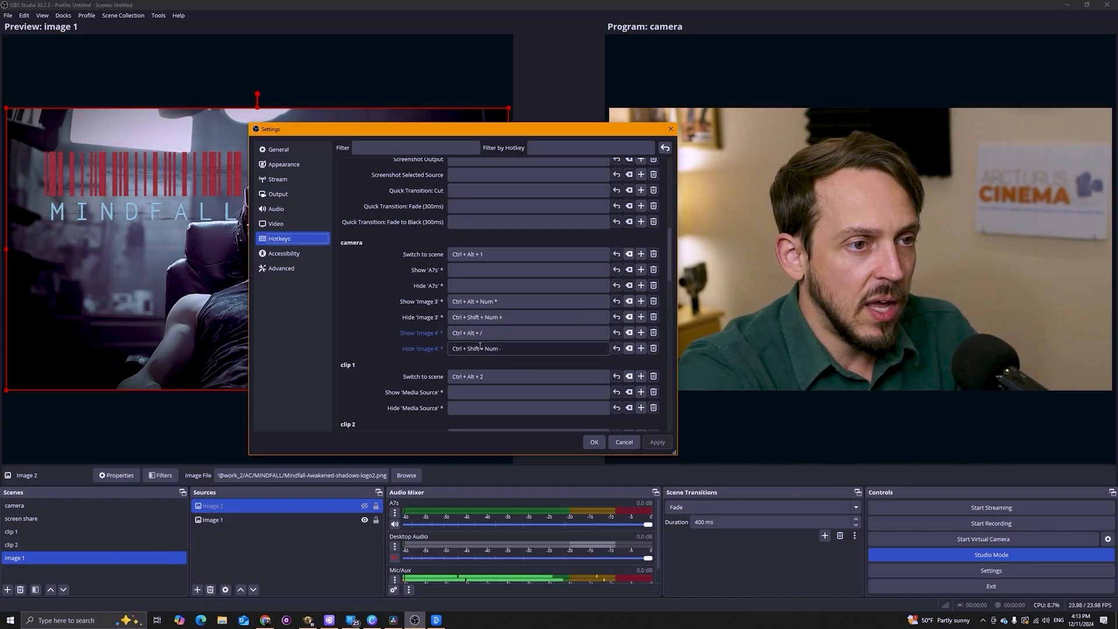
{"action": "left_click", "coordinate": [459, 317]}
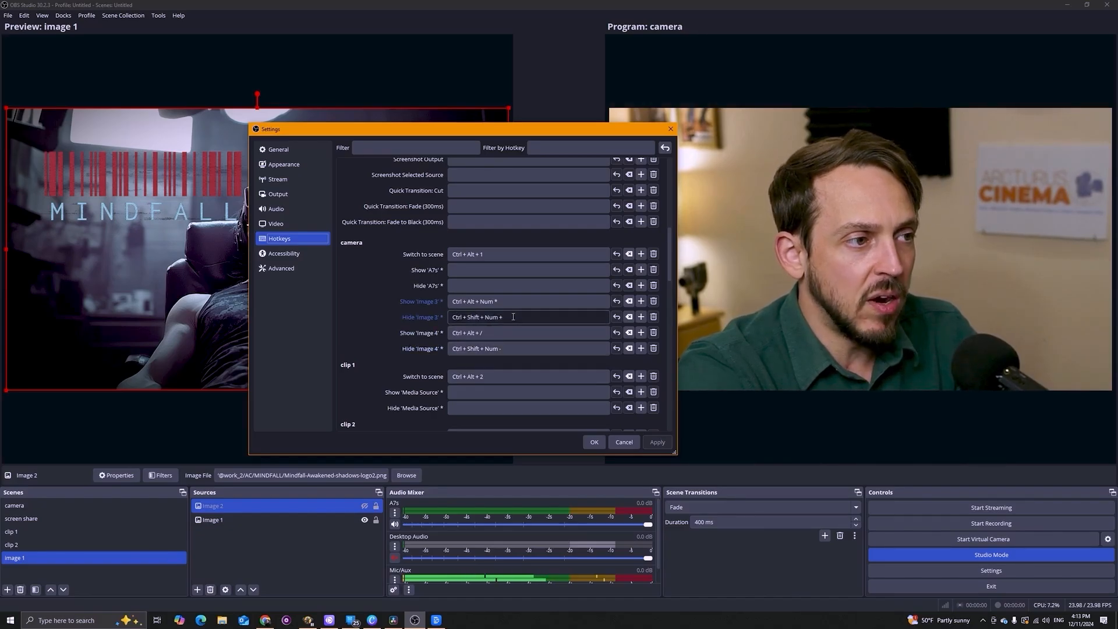
{"action": "left_click", "coordinate": [466, 335]}
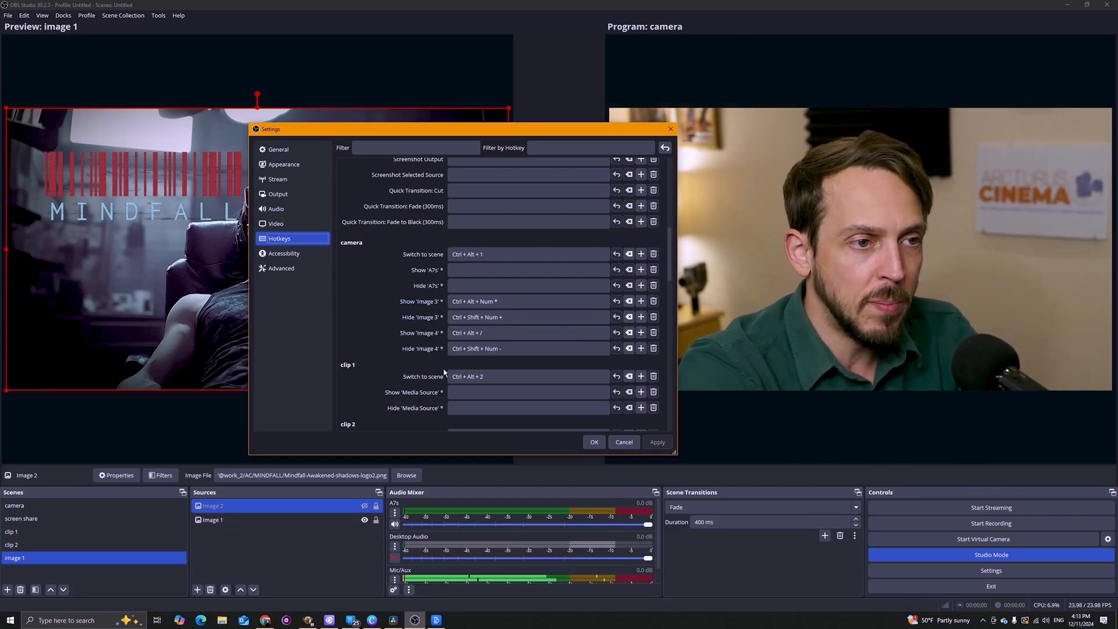
{"action": "scroll", "coordinate": [436, 356], "scroll_direction": "down", "scroll_amount": 5}
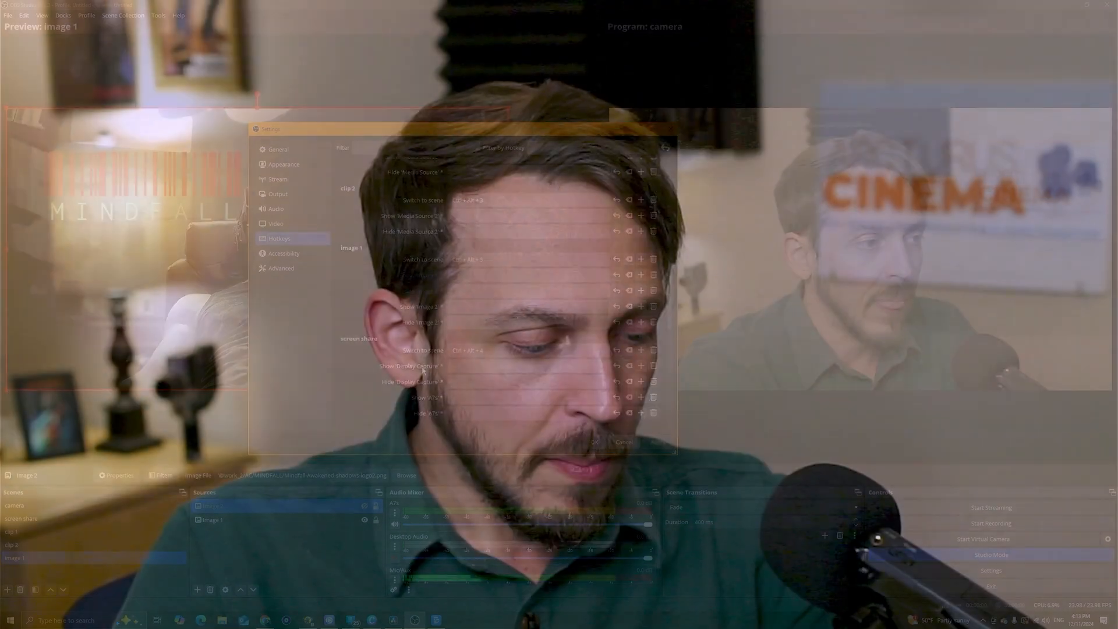